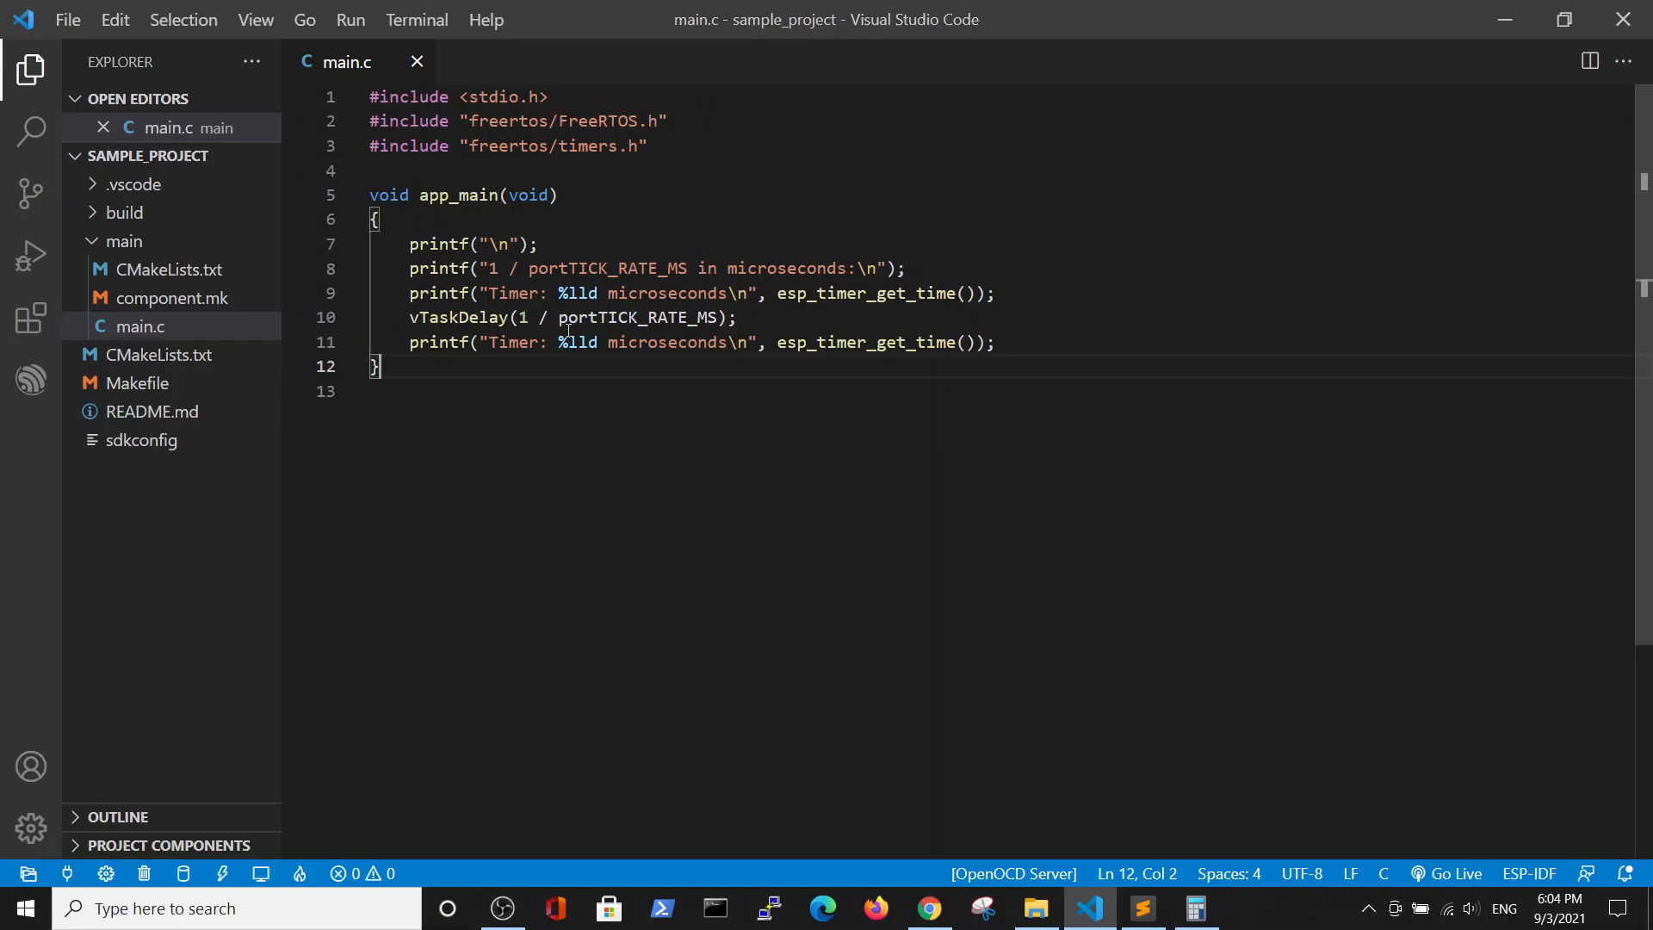
Step: Build, flash and monitor the project, then select the second timer reading 94416
click(261, 875)
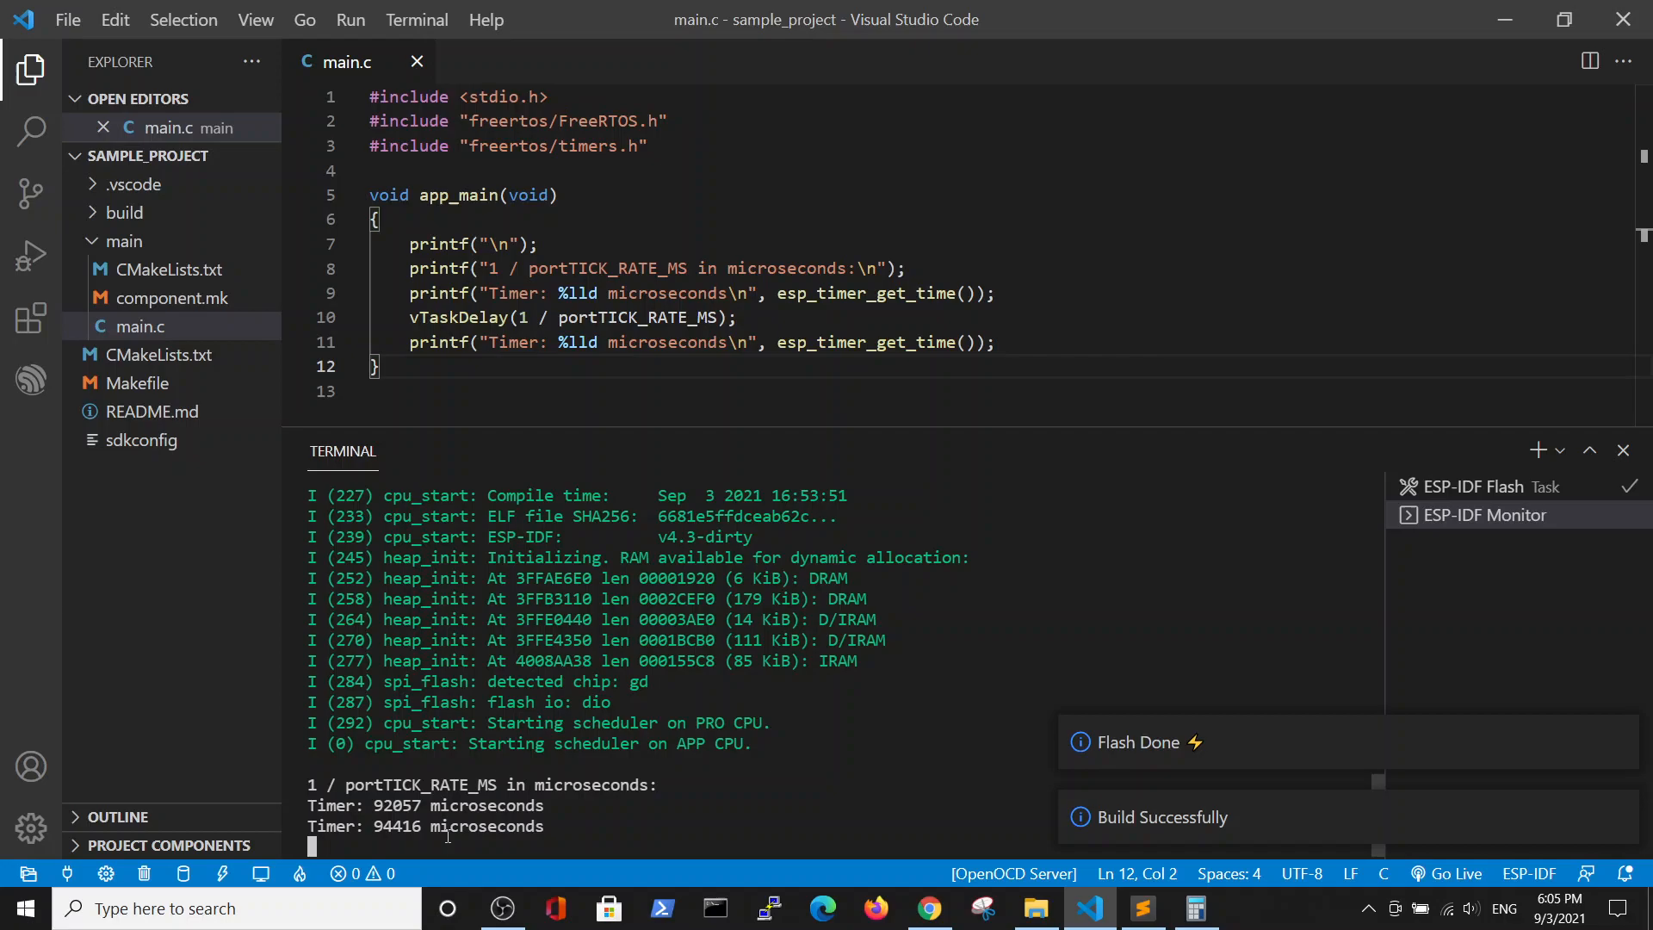
double_click(397, 825)
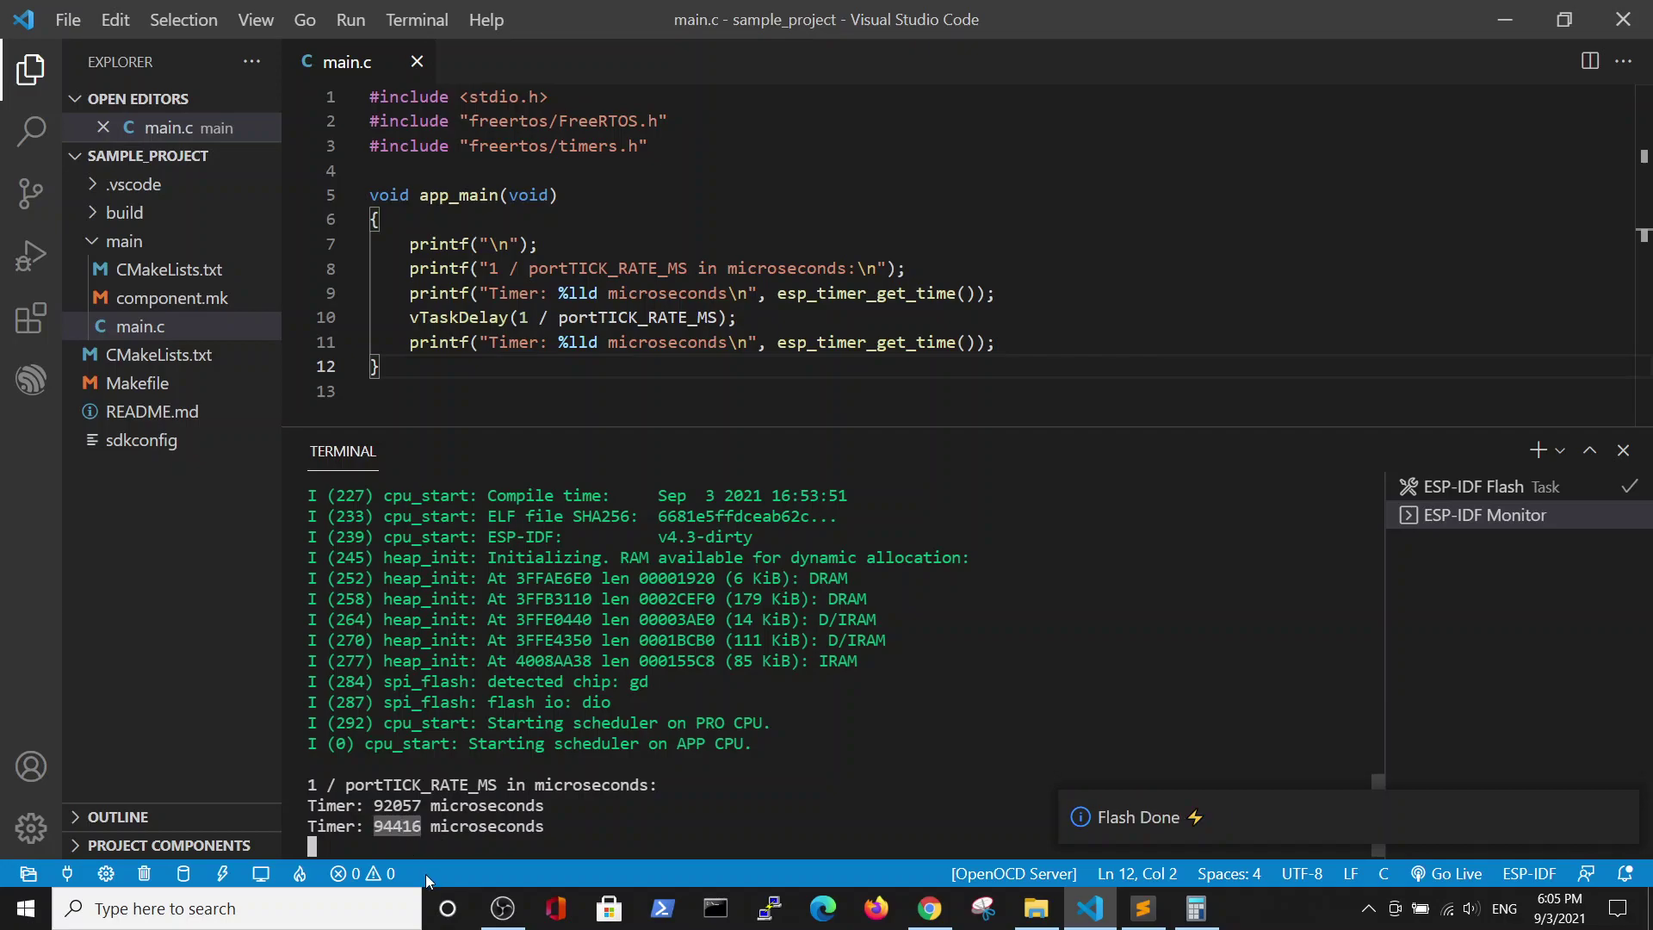
Step: Clear the Calculator and enter 94416 minus
click(1196, 908)
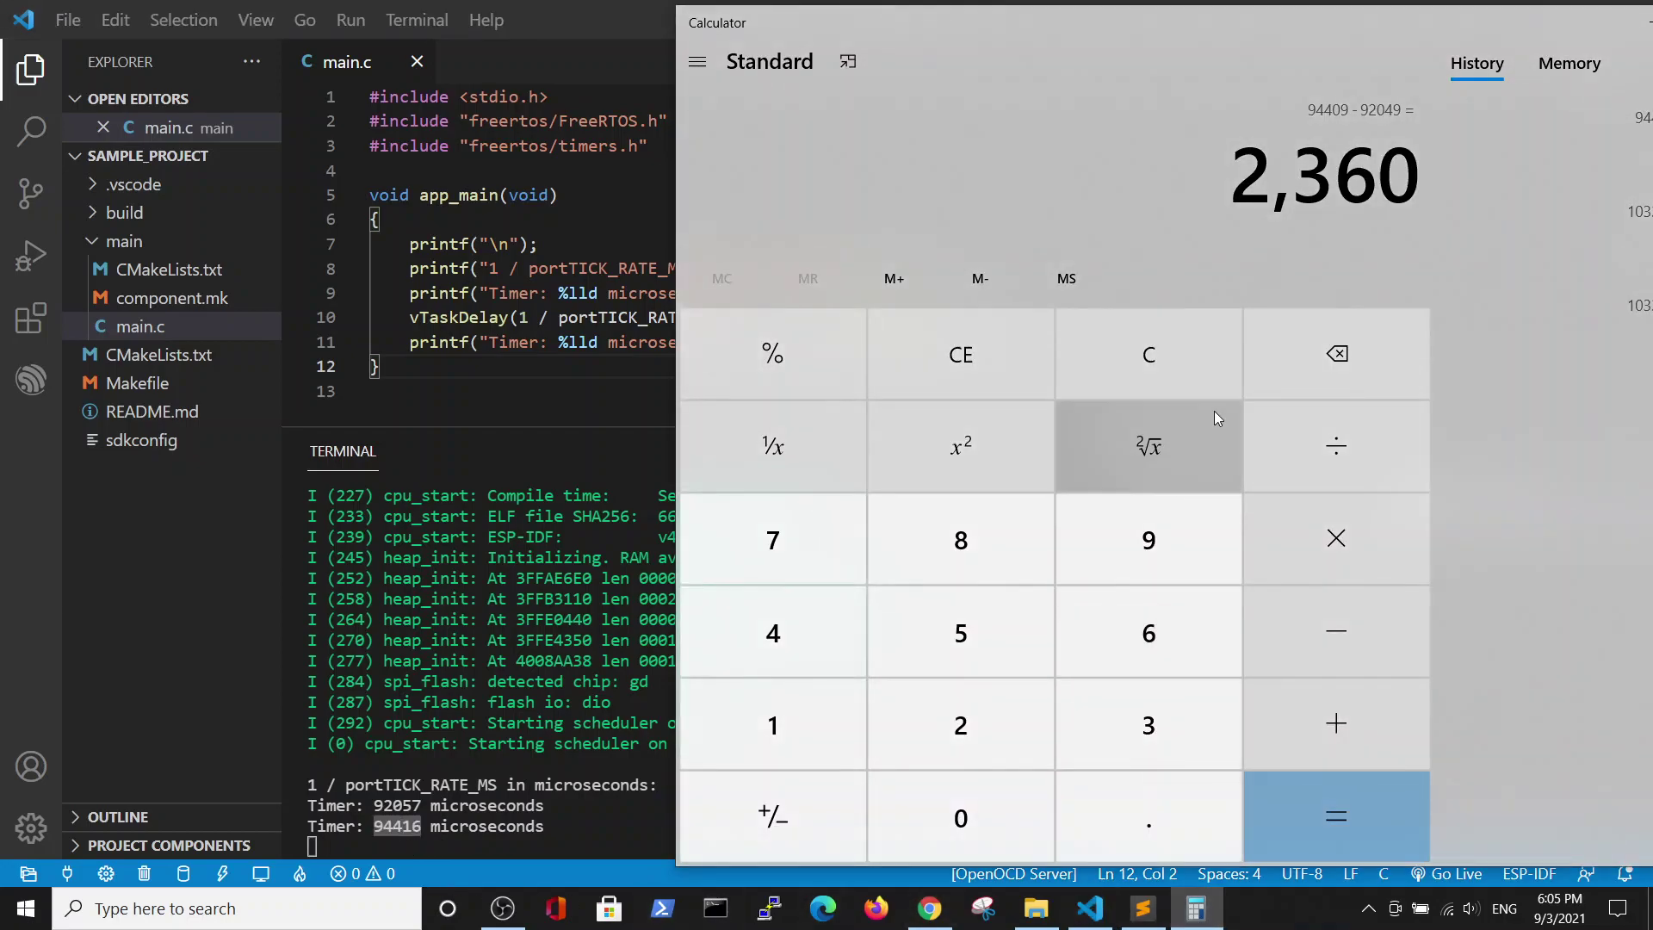
click(988, 362)
text(94416)
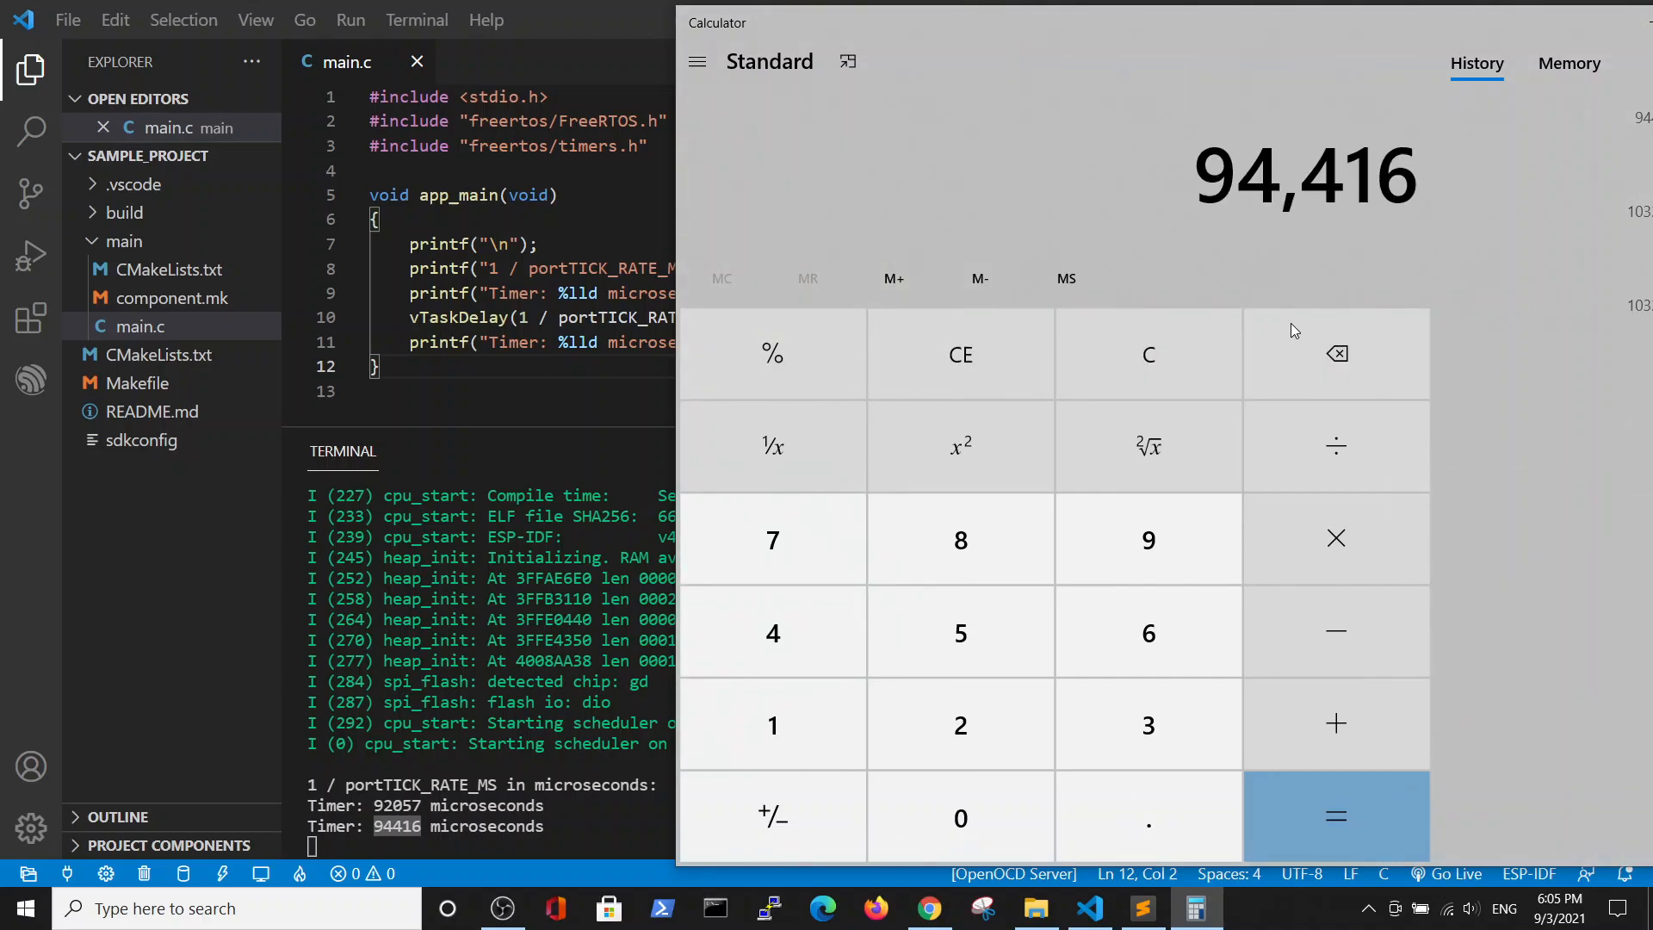
click(1337, 631)
Step: Copy 92057 from the terminal and compute 94416 − 92057 = 2,359
double_click(396, 805)
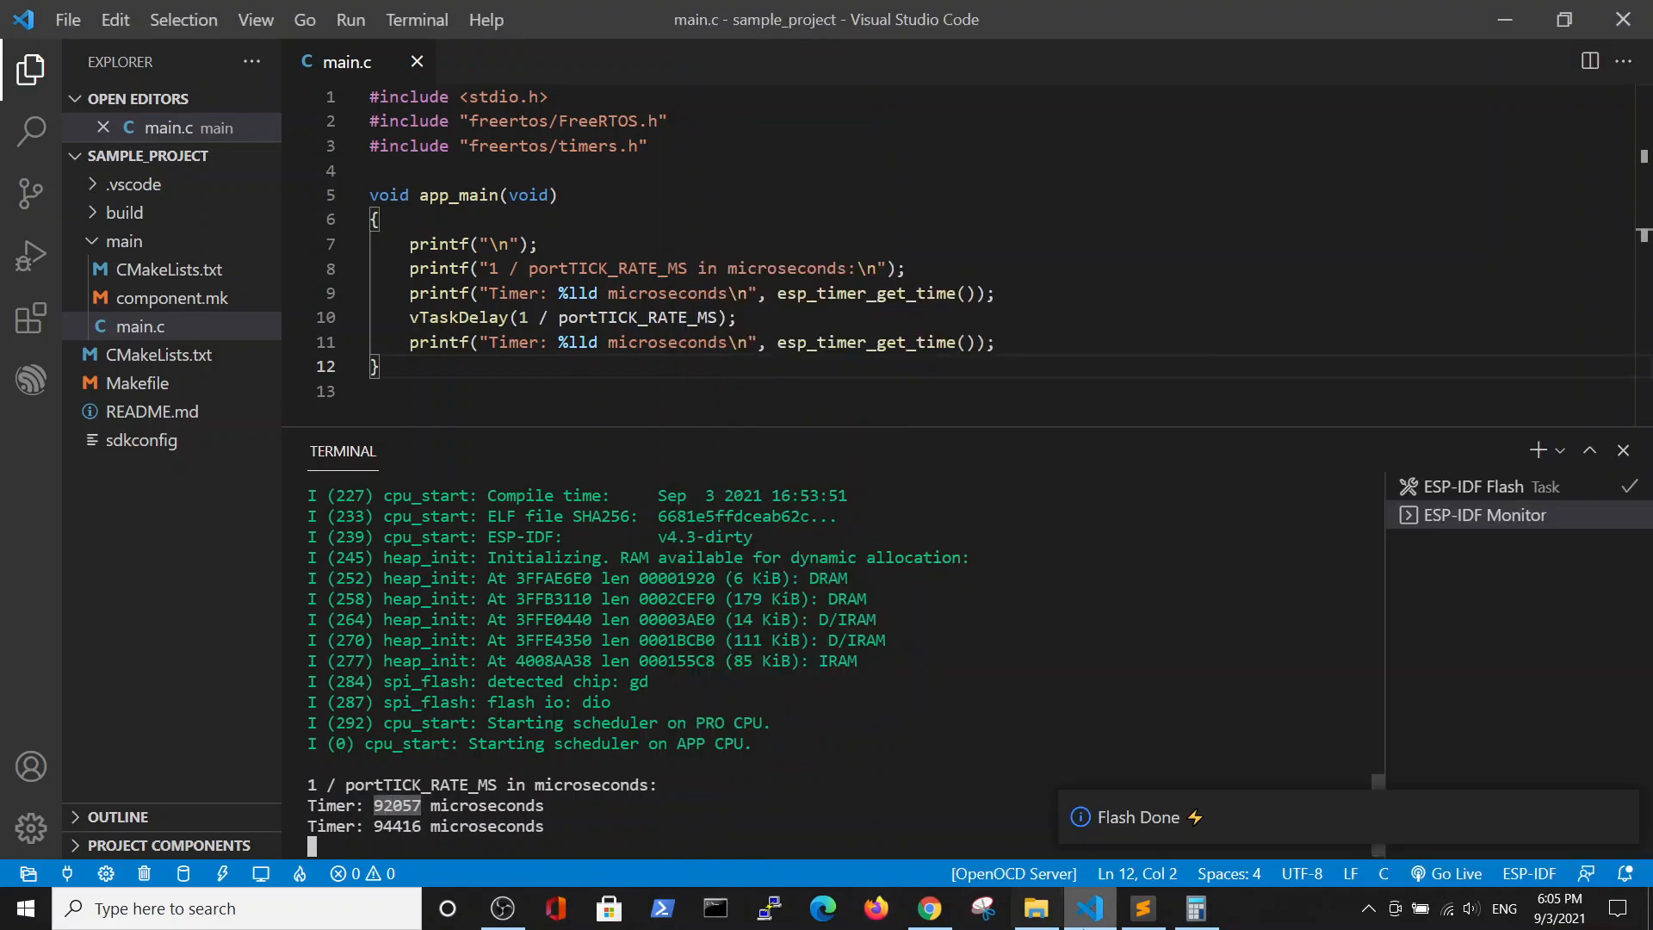
click(1199, 909)
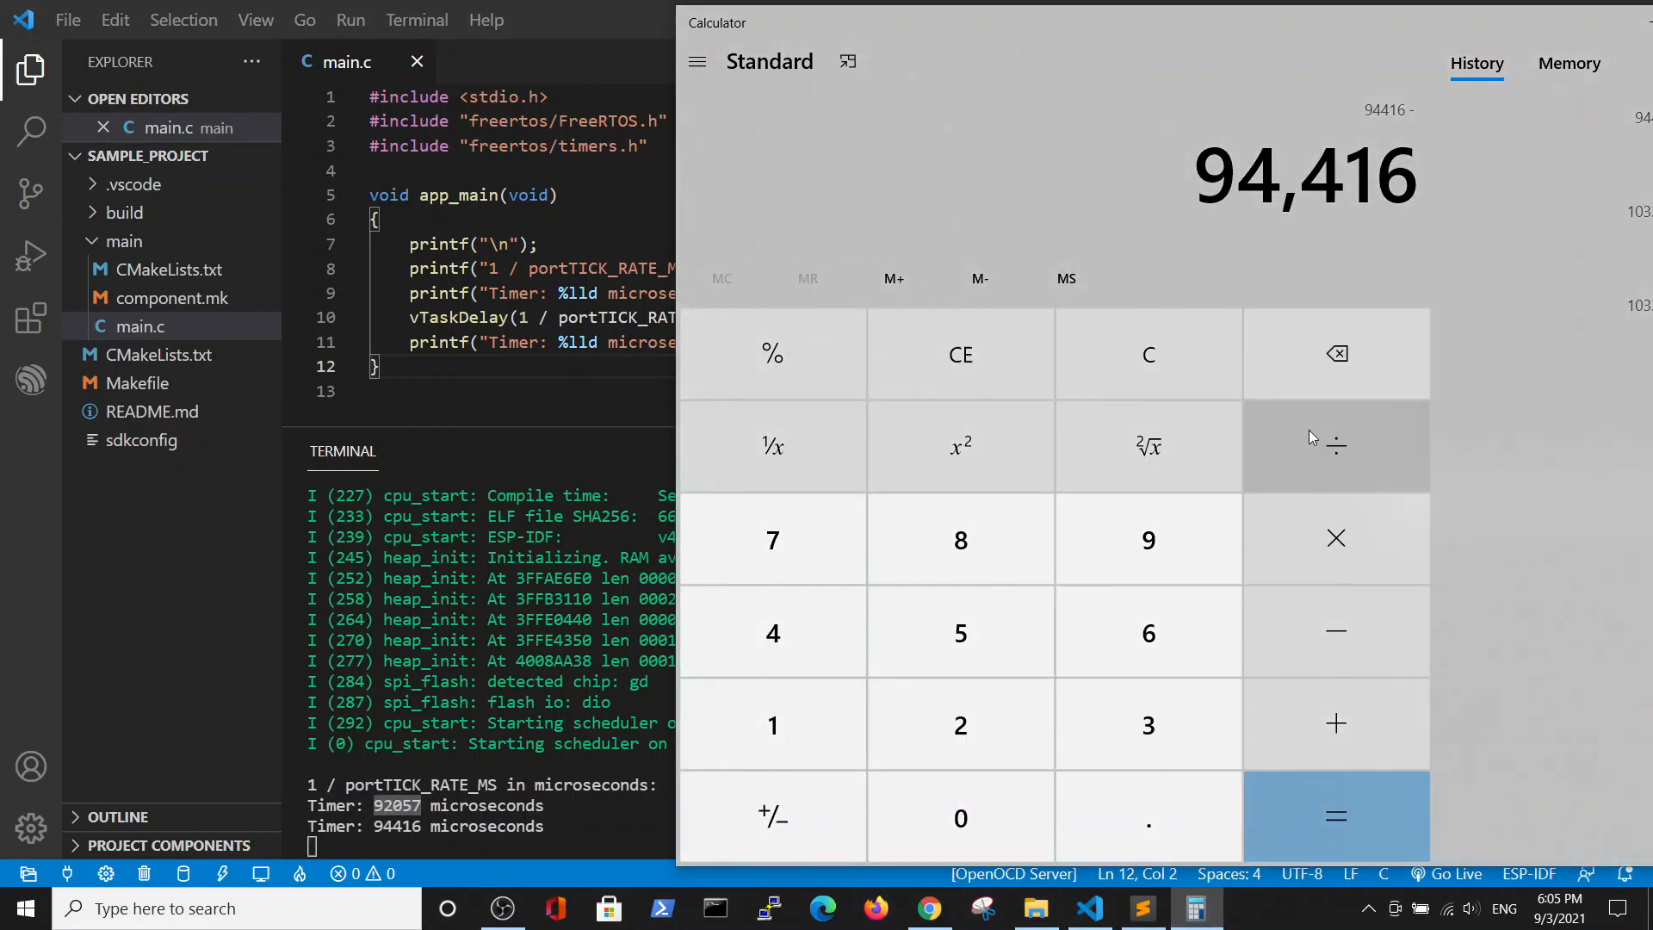
text(92057)
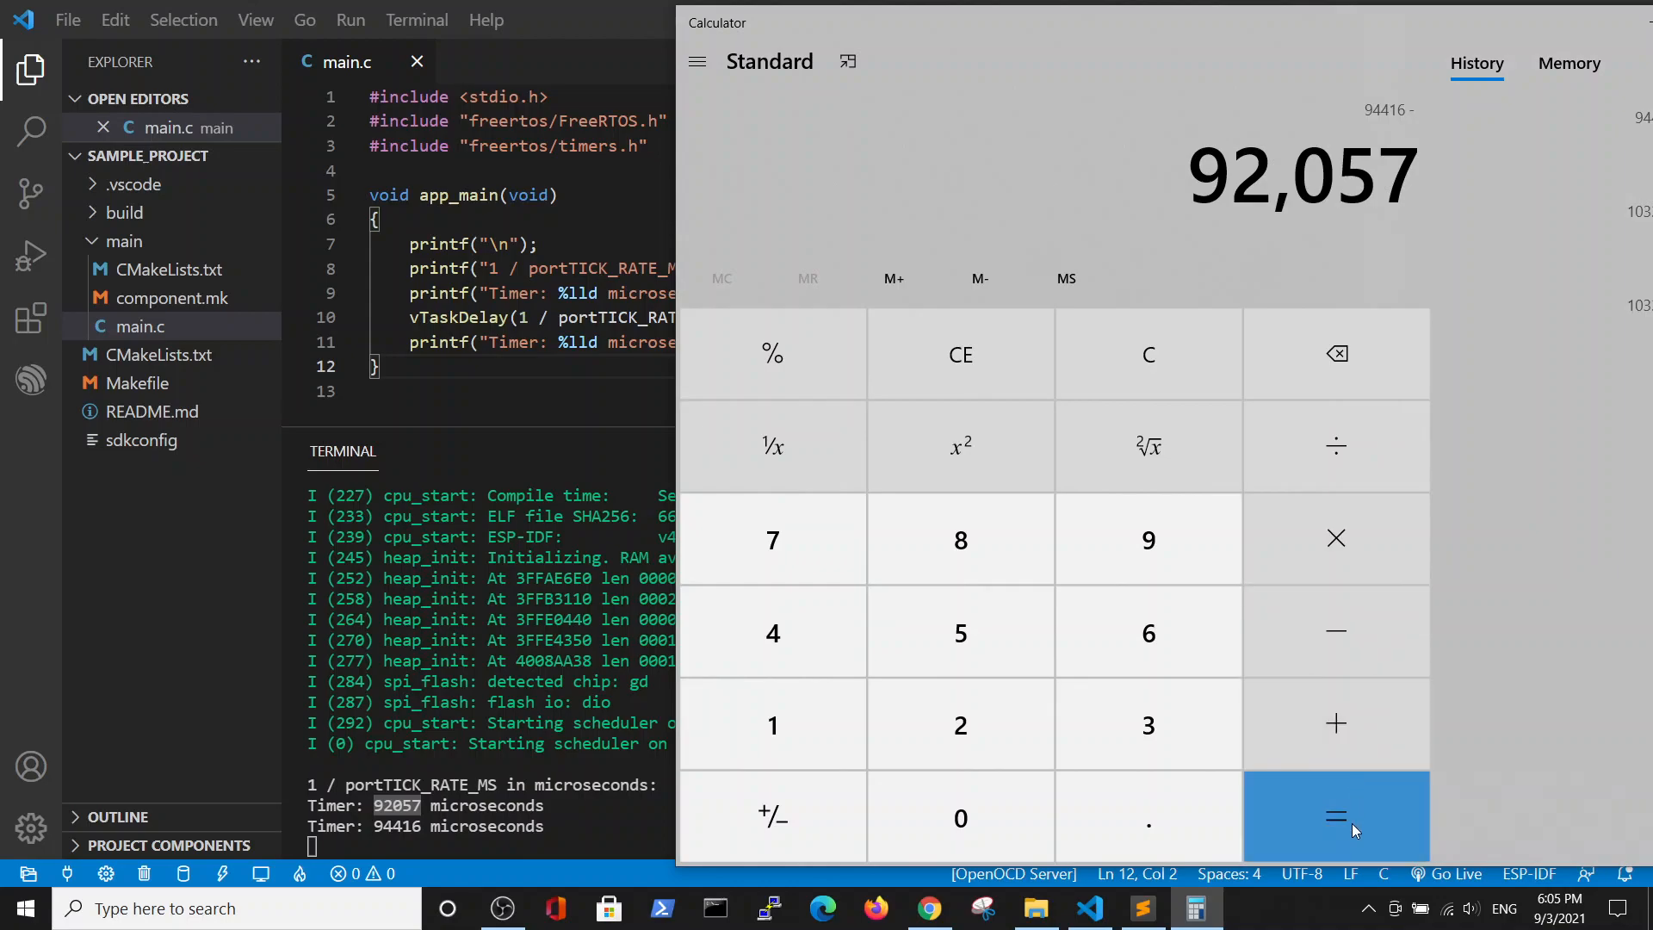
click(1352, 822)
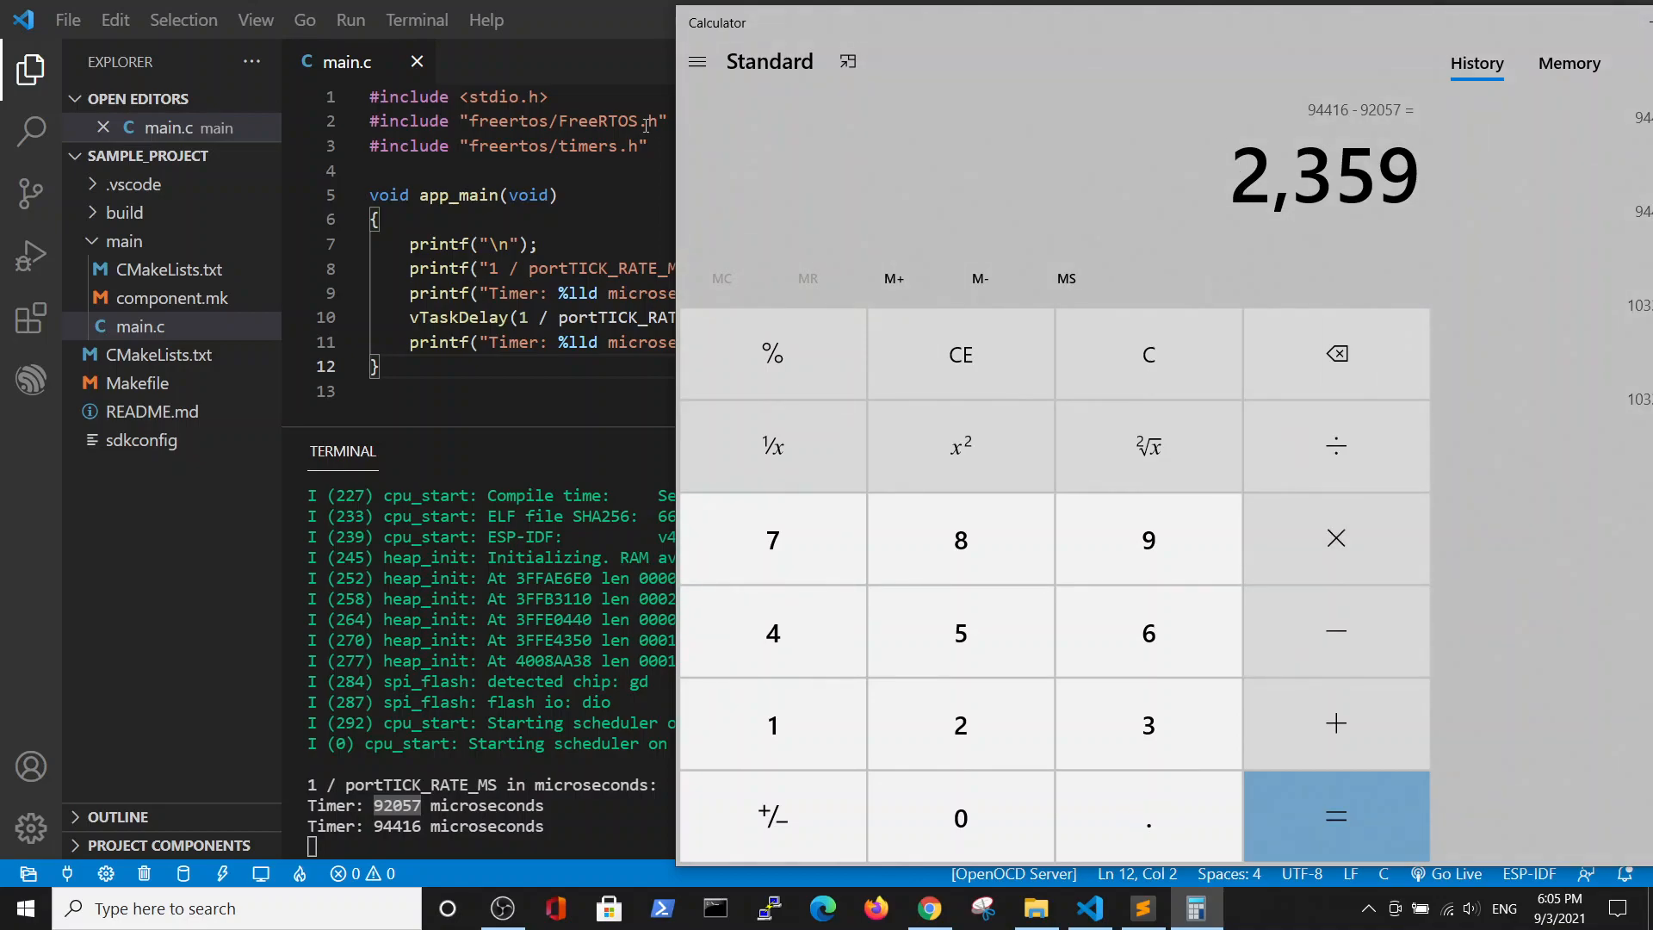
Step: Bring the main.c editor back in front of the Calculator
click(542, 318)
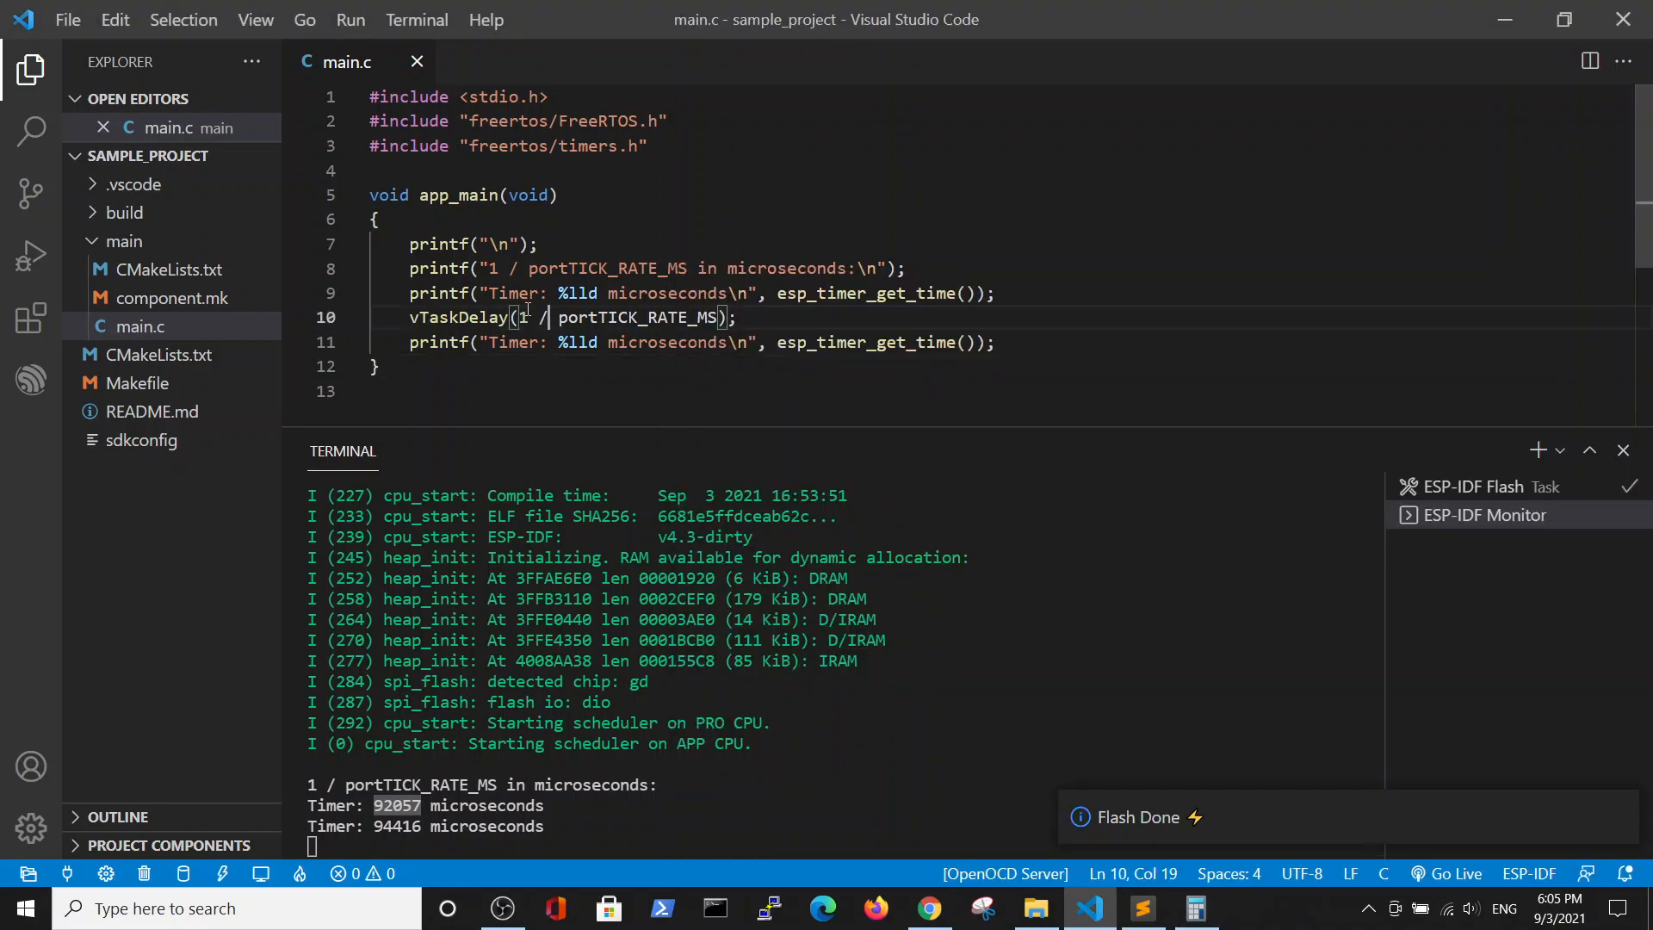